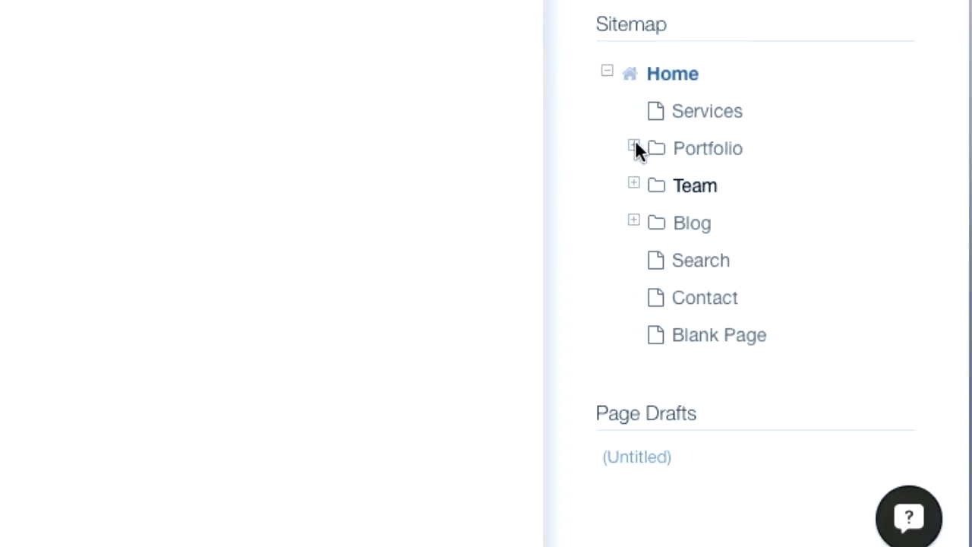
# Look through the subpages of Portfolio and Blog in the sitemap, leaving both branches collapsed.
pyautogui.click(634, 145)
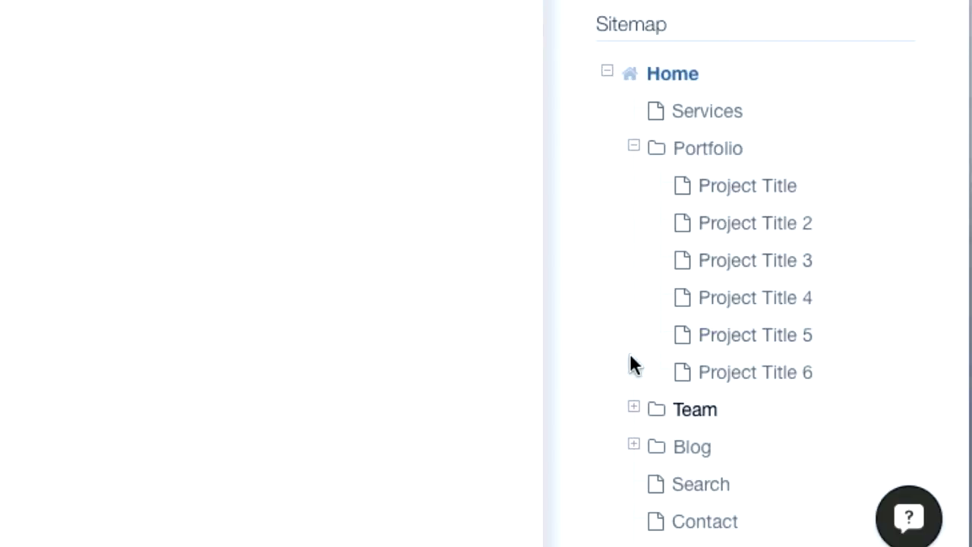
pyautogui.click(634, 445)
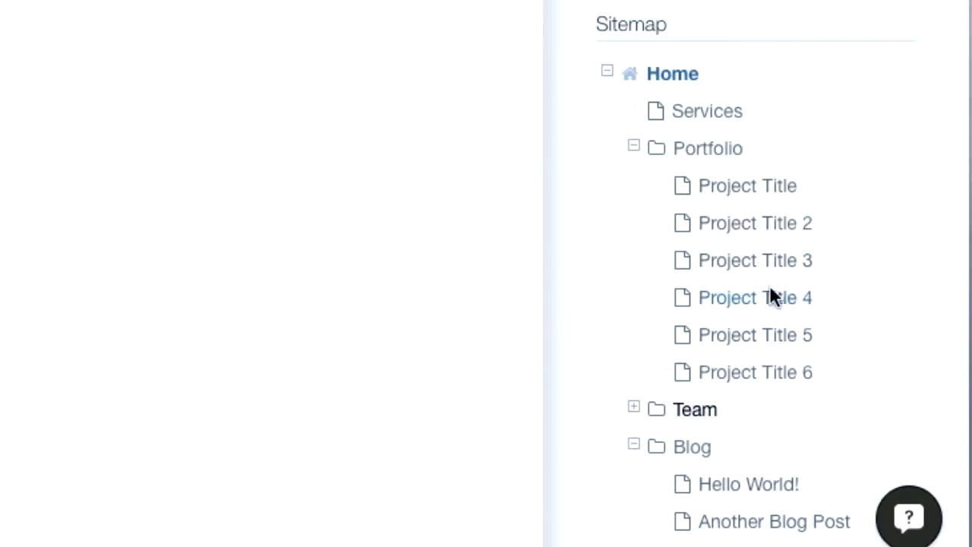
pyautogui.click(634, 146)
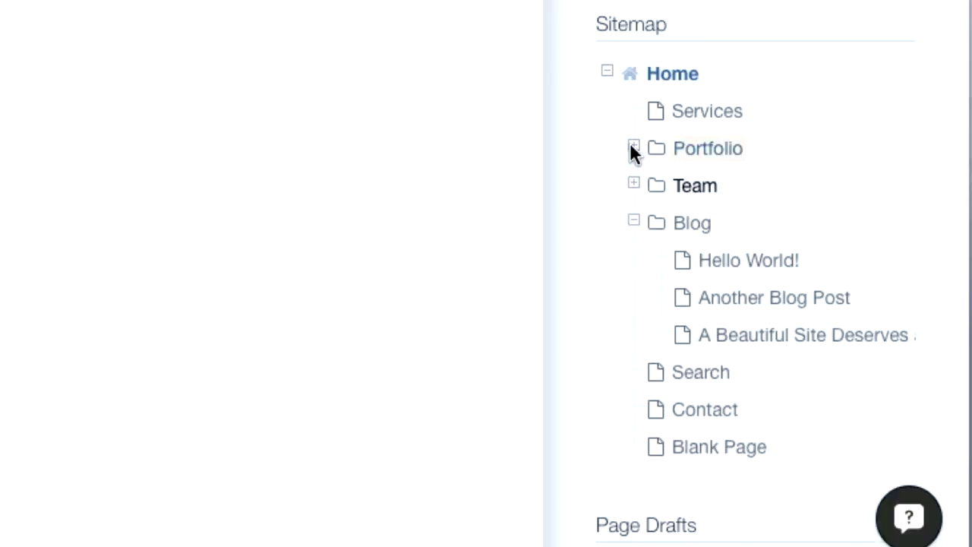
pyautogui.click(632, 218)
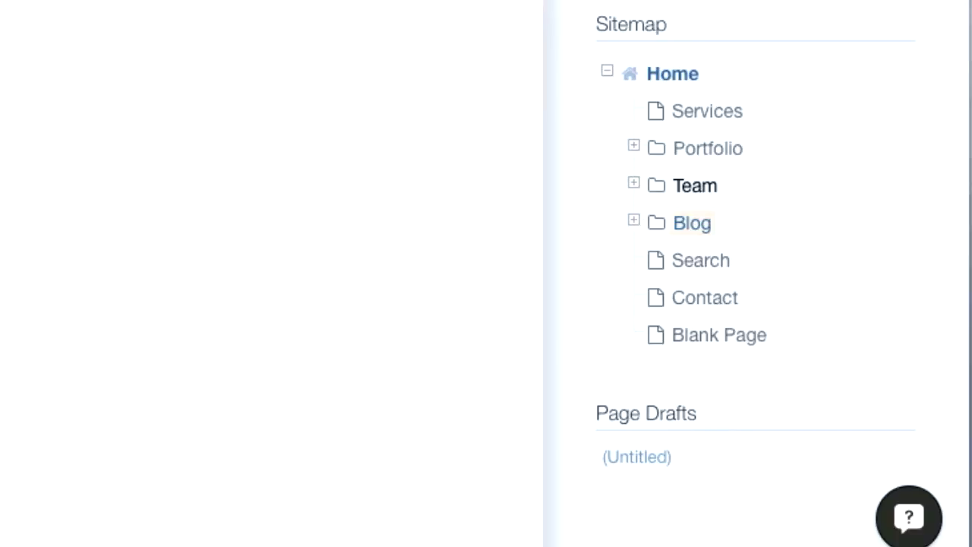
# Create a new Empty Page and add a Content block to its empty Main area.
pyautogui.click(820, 120)
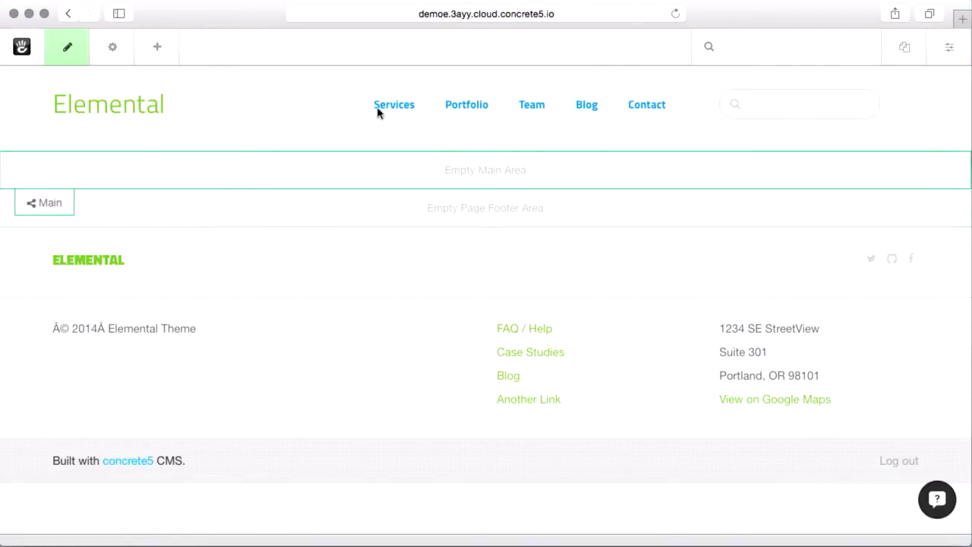
pyautogui.click(158, 47)
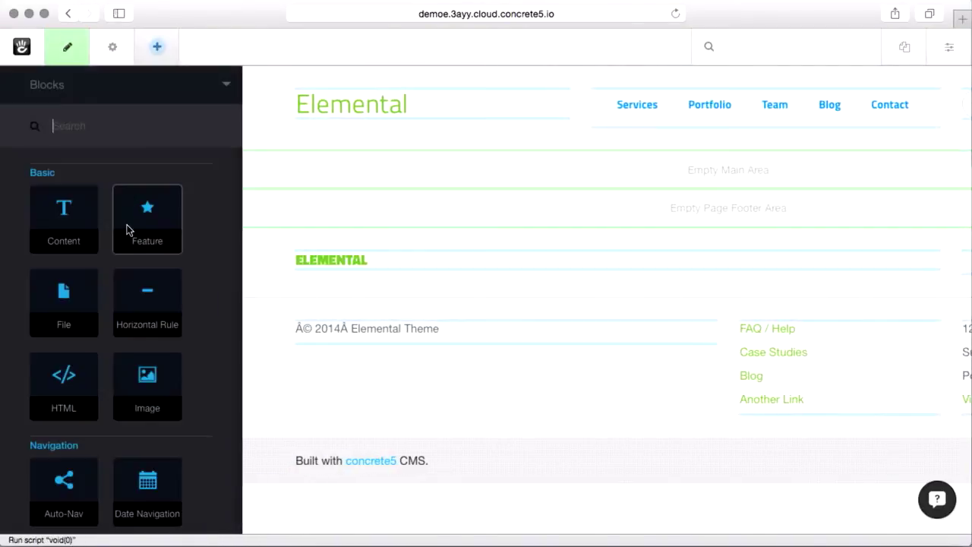
pyautogui.moveTo(76, 229); pyautogui.dragTo(519, 180)
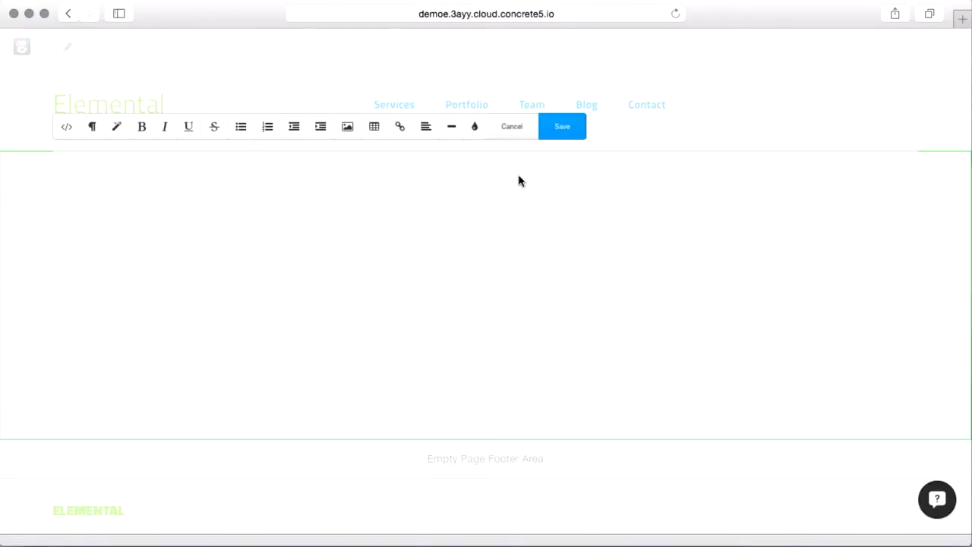
# Enter the lines "asdfasdf", "asd", "fads", "fasd", "fasd", "f", "sadfsad", "f", "dasf" and "Hi" in the content block and save it.
pyautogui.write('asdfasdf')
pyautogui.press('Return')
pyautogui.write('asd')
pyautogui.press('Return')
pyautogui.write('fads')
pyautogui.press('Return')
pyautogui.write('fasd')
pyautogui.press('Return')
pyautogui.write('f')
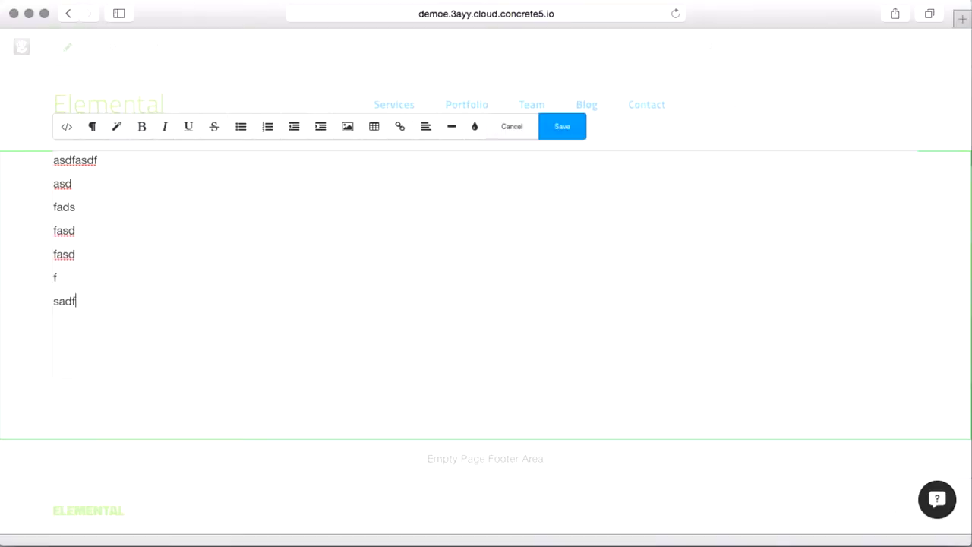
pyautogui.write('asd f sadfsad f dasf Hi')
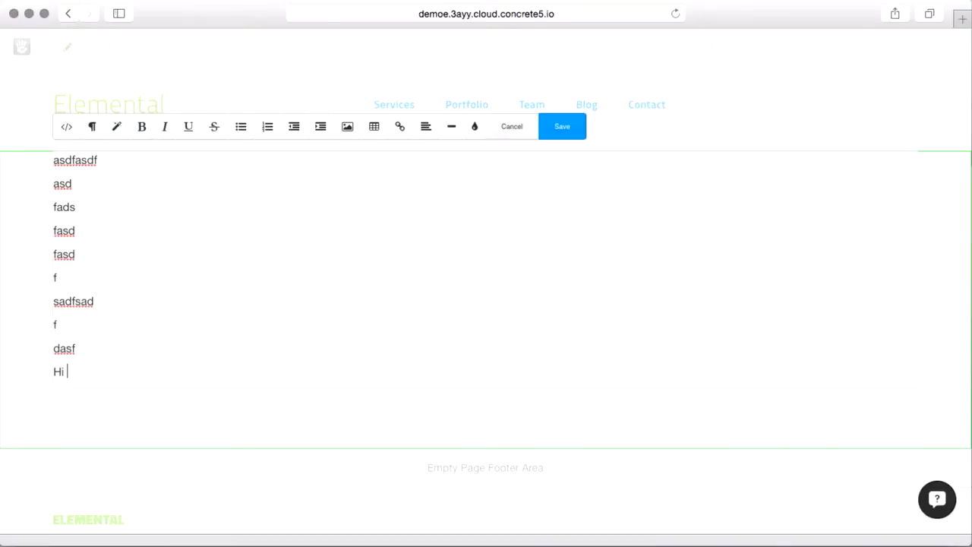
pyautogui.click(565, 126)
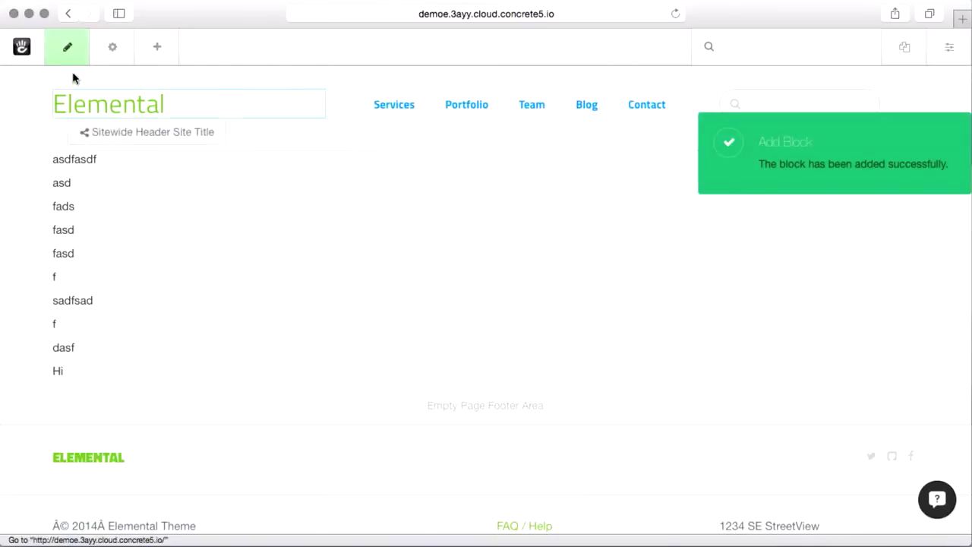
# Save the changes to the unpublished page and reopen it from the Page Drafts list.
pyautogui.click(74, 53)
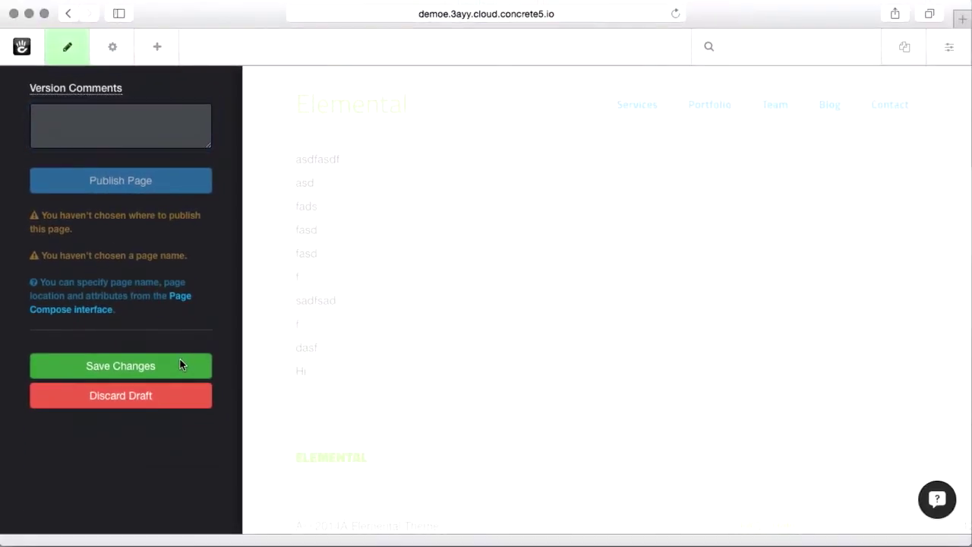
pyautogui.click(180, 365)
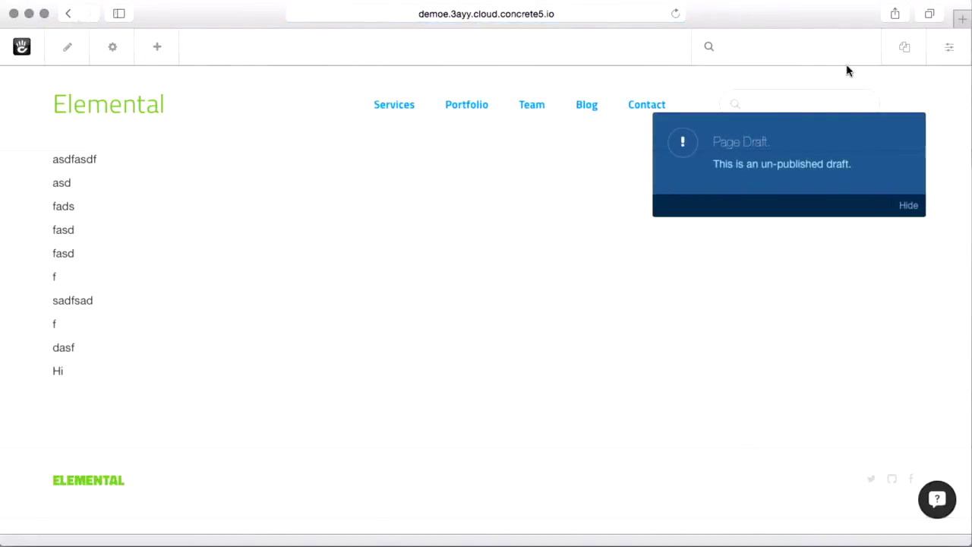
pyautogui.click(893, 53)
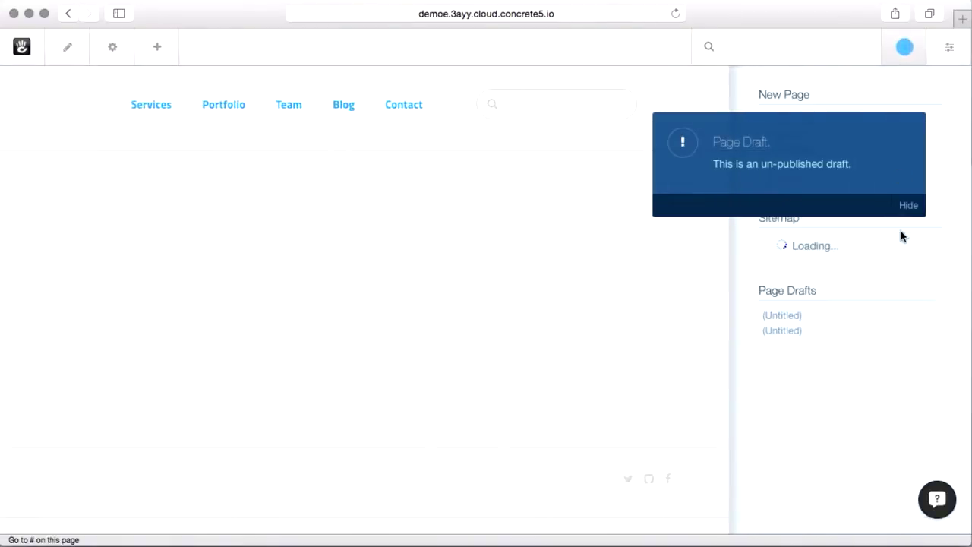
pyautogui.click(911, 206)
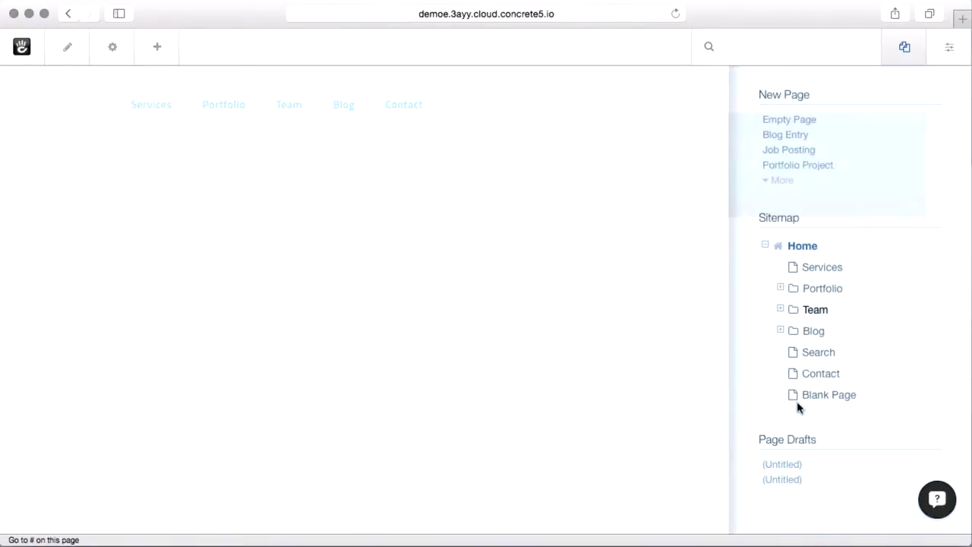
pyautogui.click(794, 464)
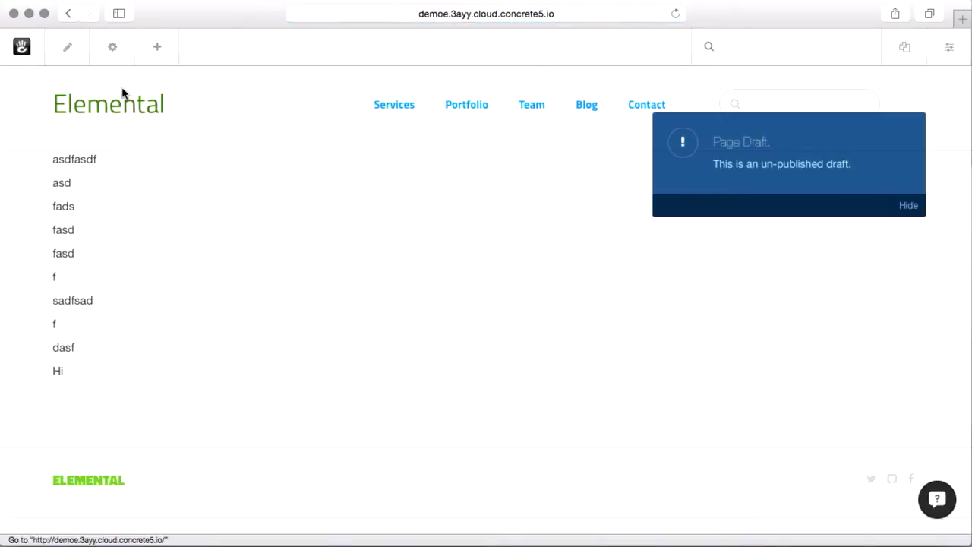
# Edit the draft in the Page Compose interface and enter "More about us" as its page name.
pyautogui.click(70, 53)
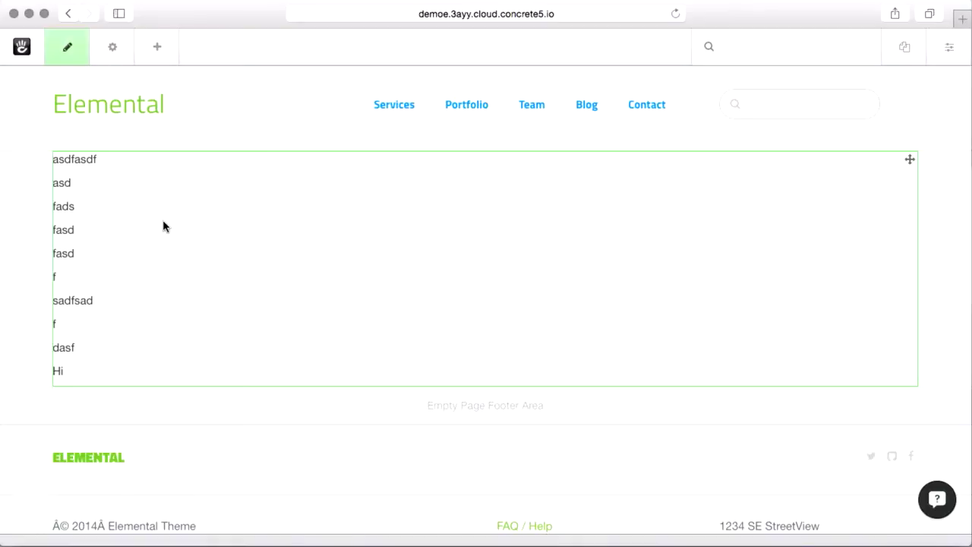
pyautogui.click(69, 57)
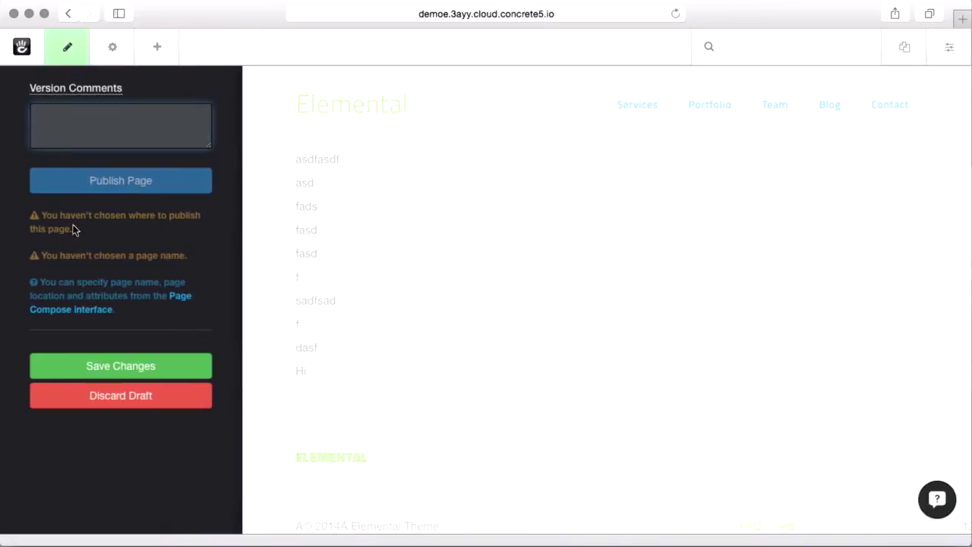
pyautogui.click(69, 310)
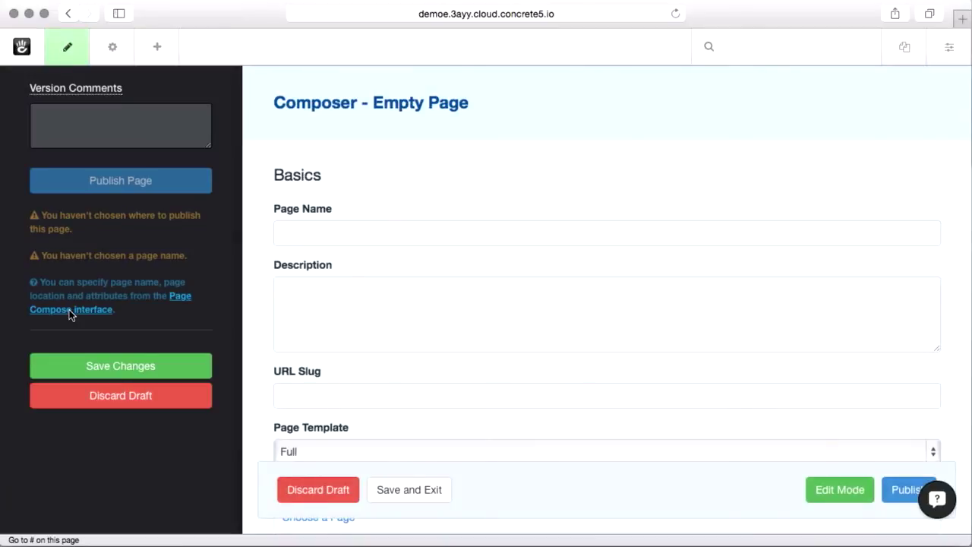
pyautogui.click(371, 238)
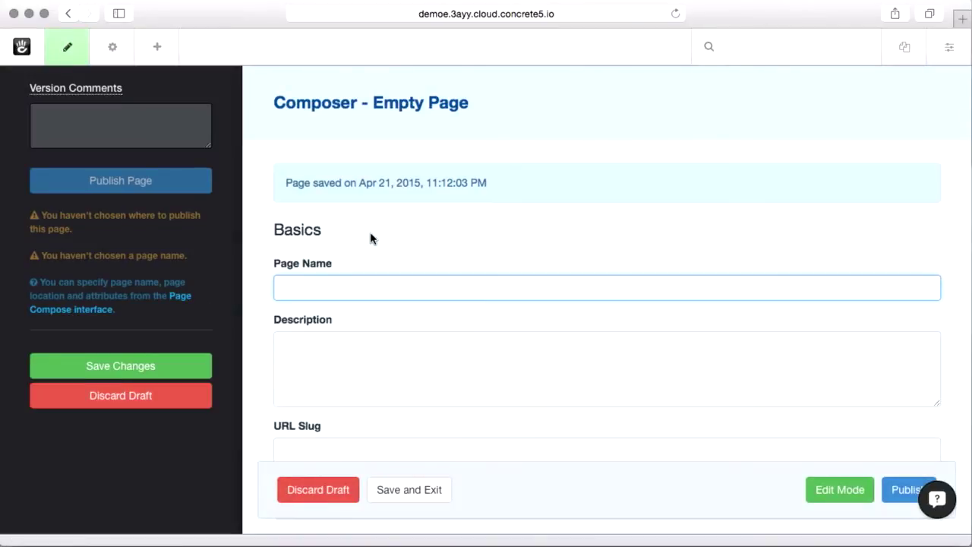
pyautogui.write('More about us')
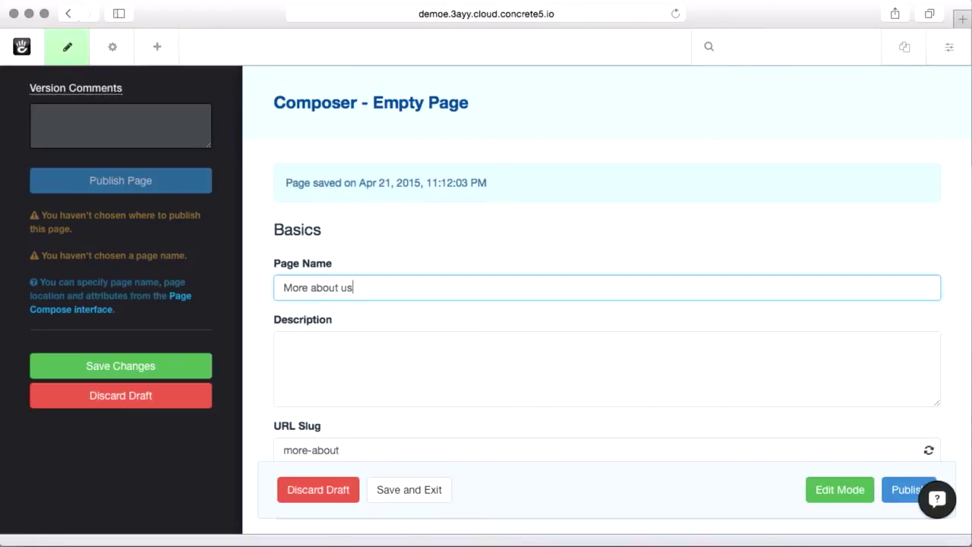
# Choose Team as the page location for the draft and publish the page.
pyautogui.scroll(-5, 423, 337)
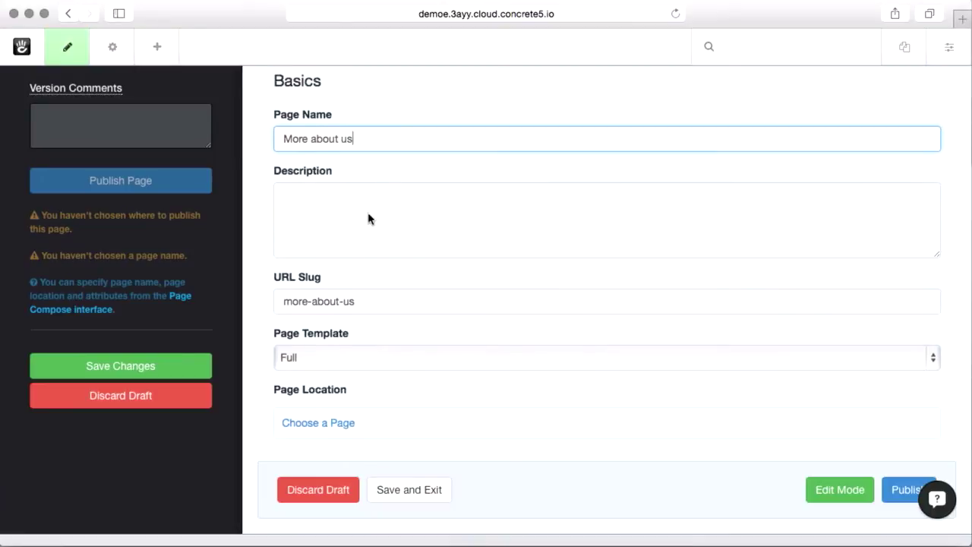
pyautogui.scroll(-1, 530, 232)
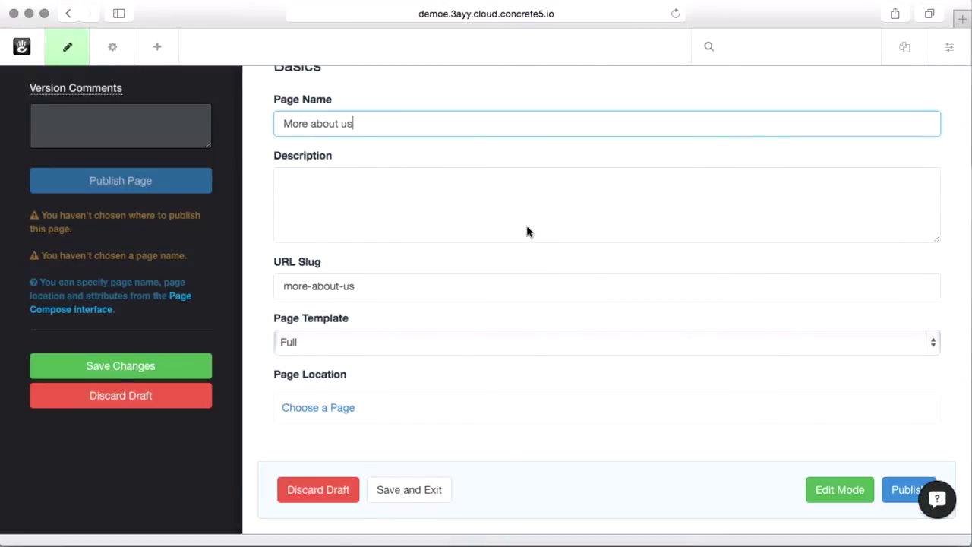
pyautogui.click(330, 411)
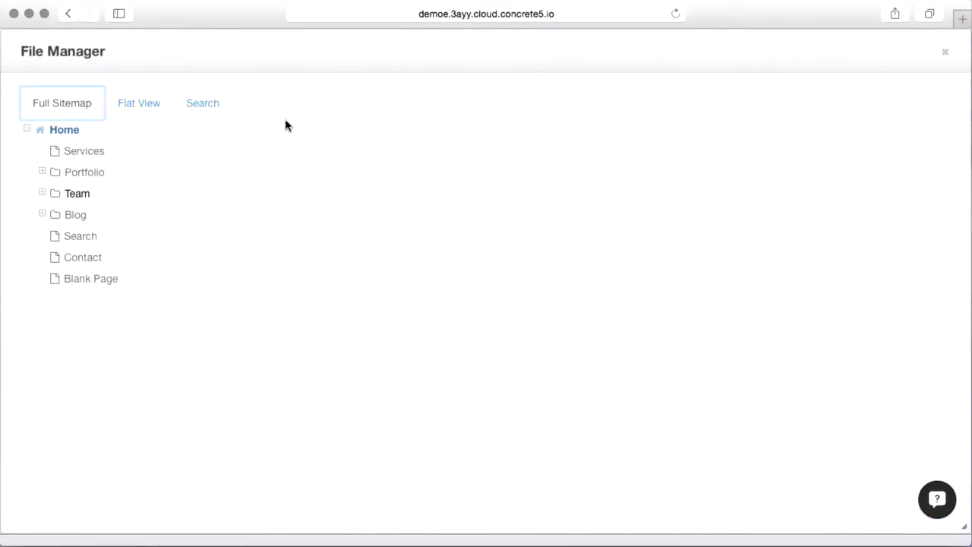
pyautogui.click(78, 194)
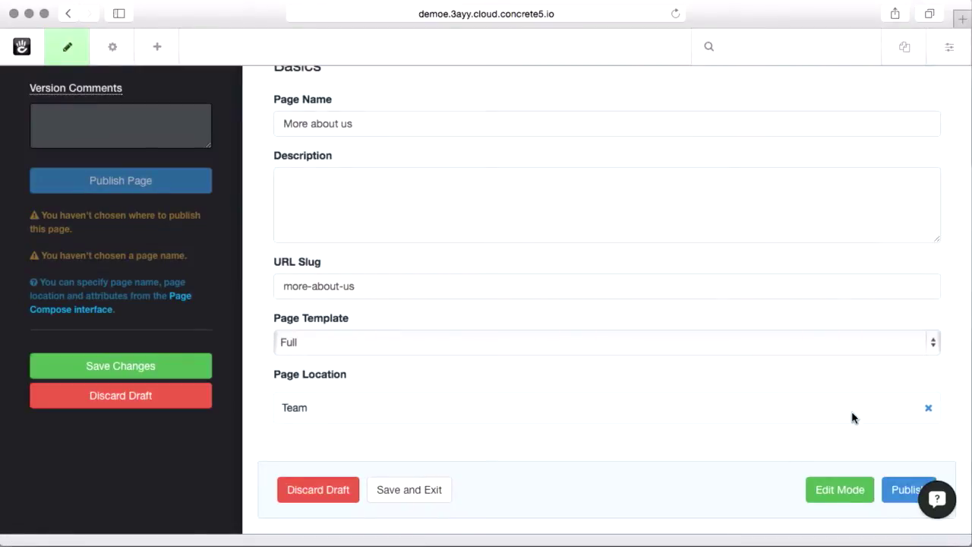
pyautogui.click(905, 492)
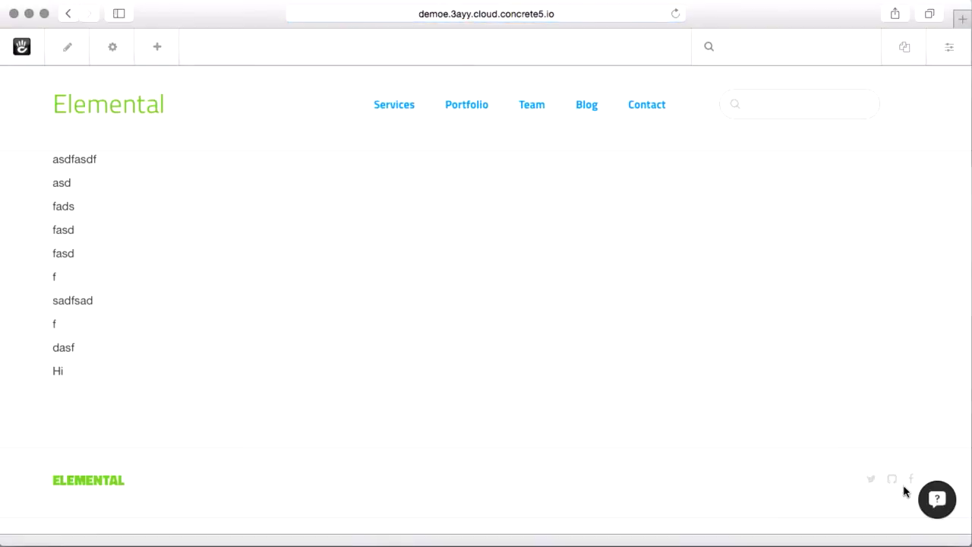
# Create a new Blog Entry page and set its entry name to "Hello world".
pyautogui.click(675, 13)
pyautogui.moveTo(534, 112)
pyautogui.click(905, 66)
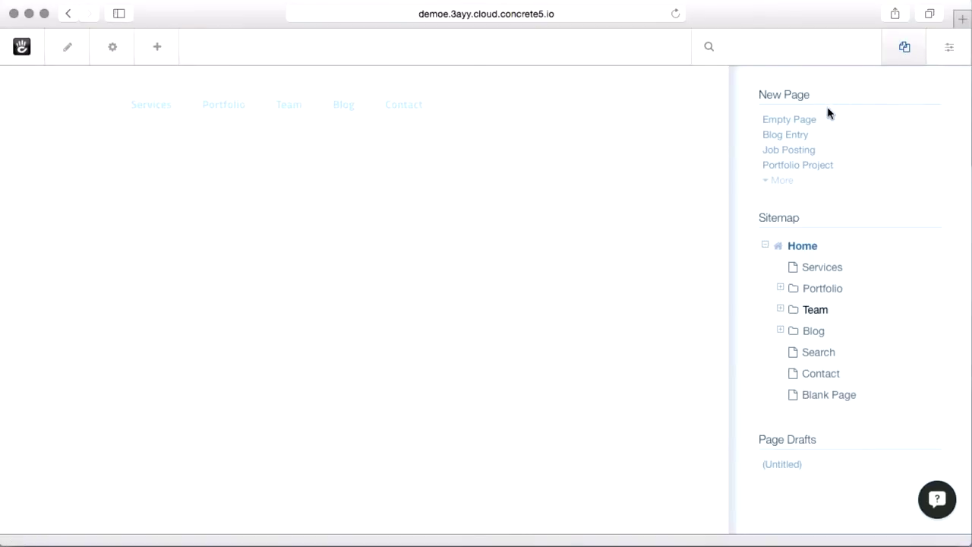
pyautogui.click(809, 134)
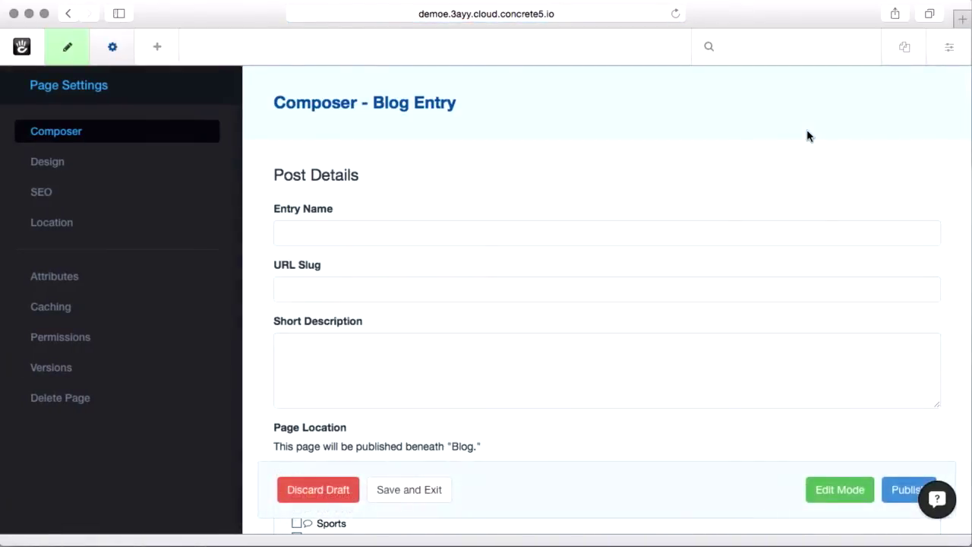
pyautogui.click(659, 234)
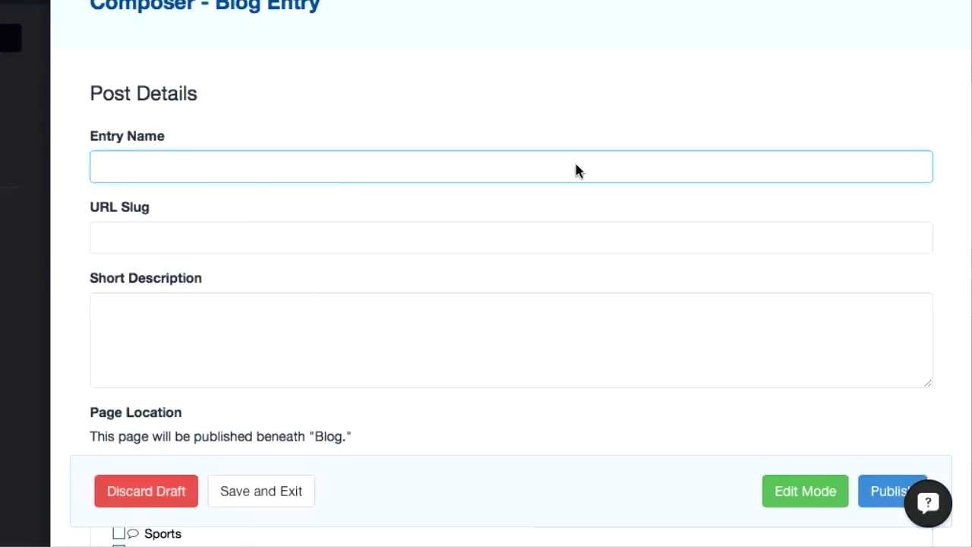
pyautogui.write('Hello world')
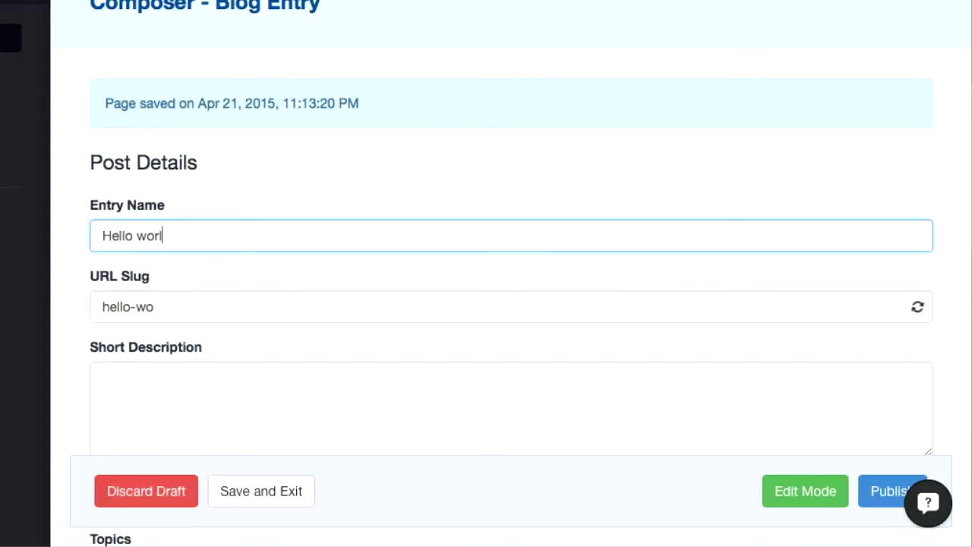
pyautogui.press('Tab')
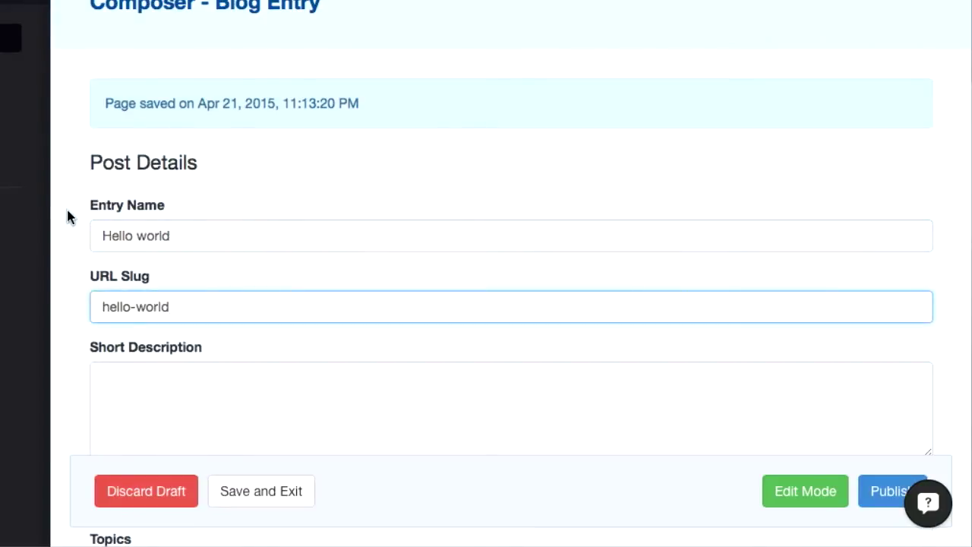
# Enter "Just starting out" as the short description of the blog entry.
pyautogui.scroll(-3, 129, 220)
pyautogui.scroll(-1, 128, 217)
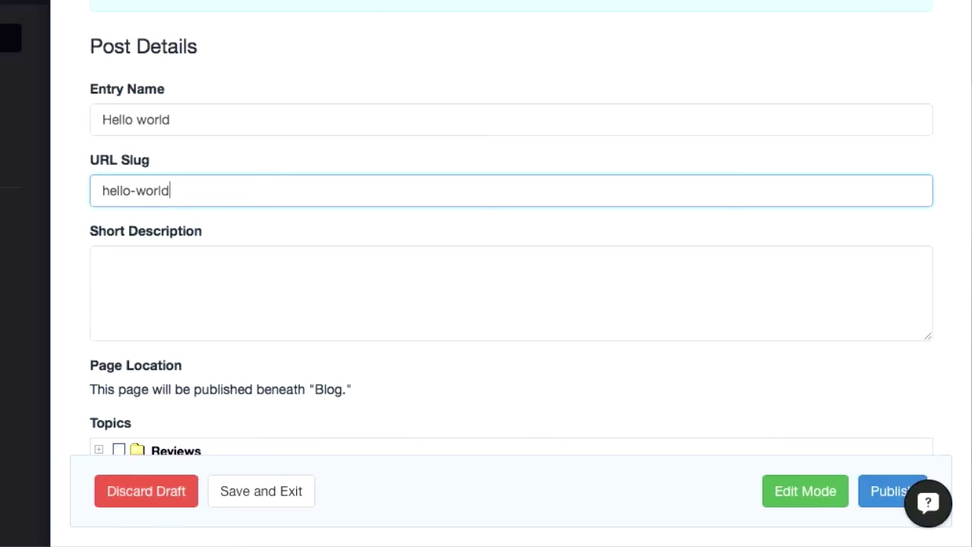
pyautogui.scroll(-3, 391, 192)
pyautogui.click(392, 195)
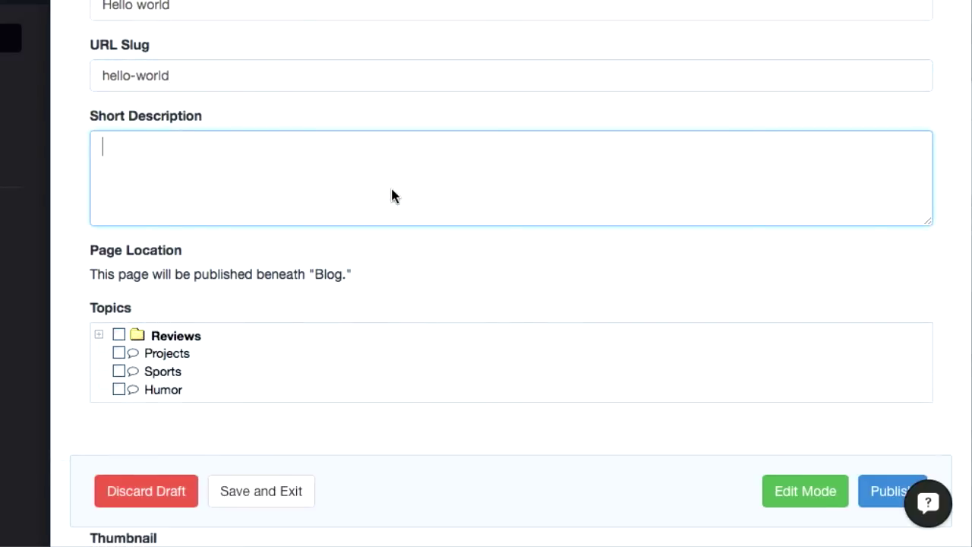
pyautogui.write('Just starting ')
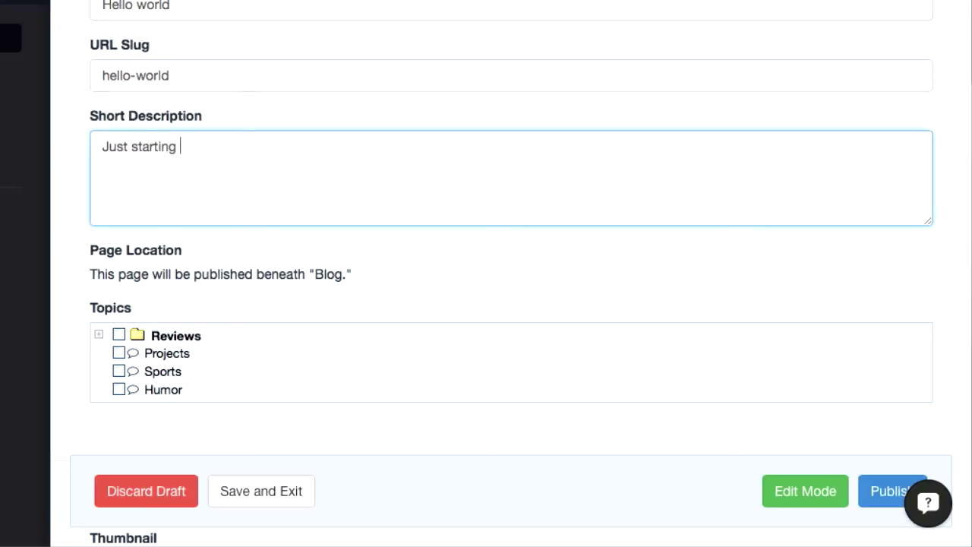
pyautogui.write('out')
# Expand the Reviews topics of the blog entry and assign the Movies and Books topics.
pyautogui.scroll(-5, 380, 182)
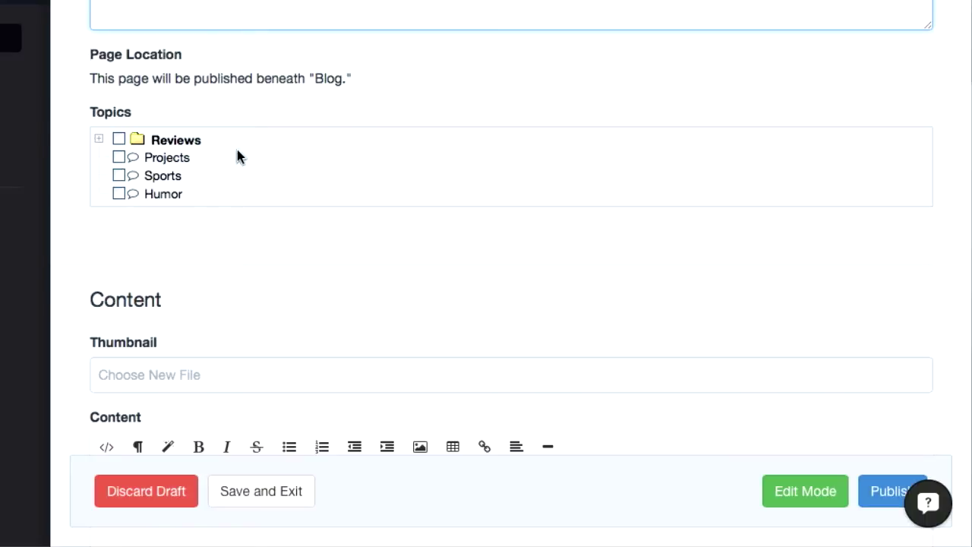
pyautogui.click(99, 139)
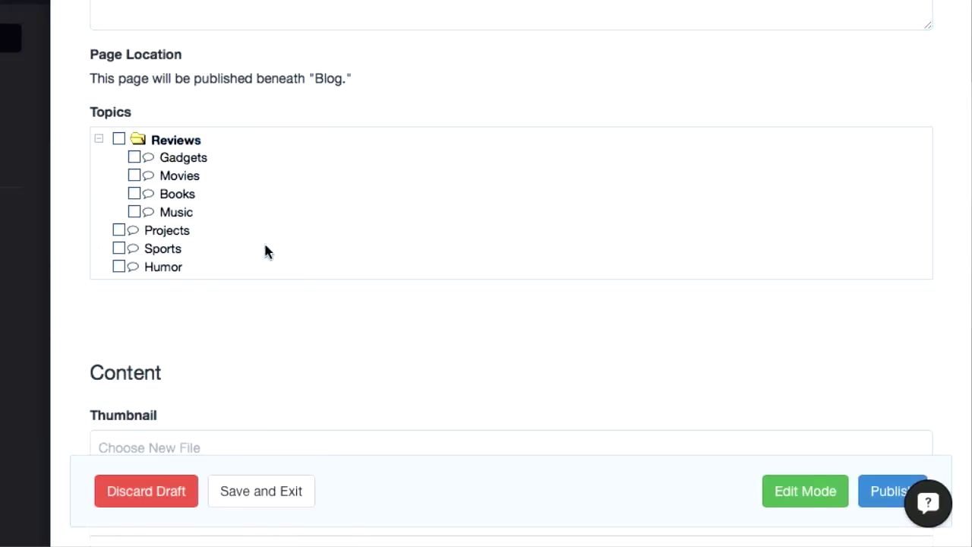
pyautogui.click(134, 177)
pyautogui.click(134, 195)
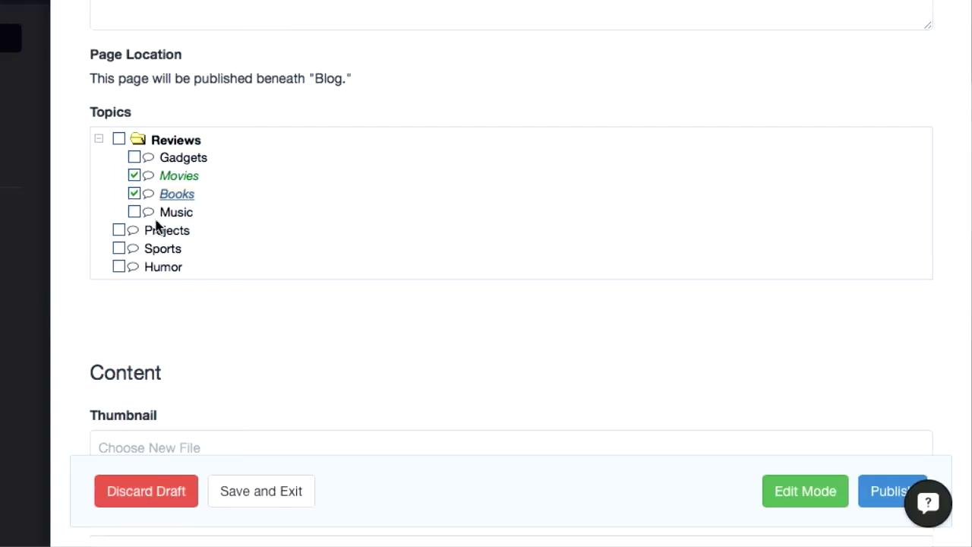
# Set houses.jpg from the file manager as the blog entry's thumbnail.
pyautogui.scroll(-1, 244, 330)
pyautogui.scroll(-1, 244, 330)
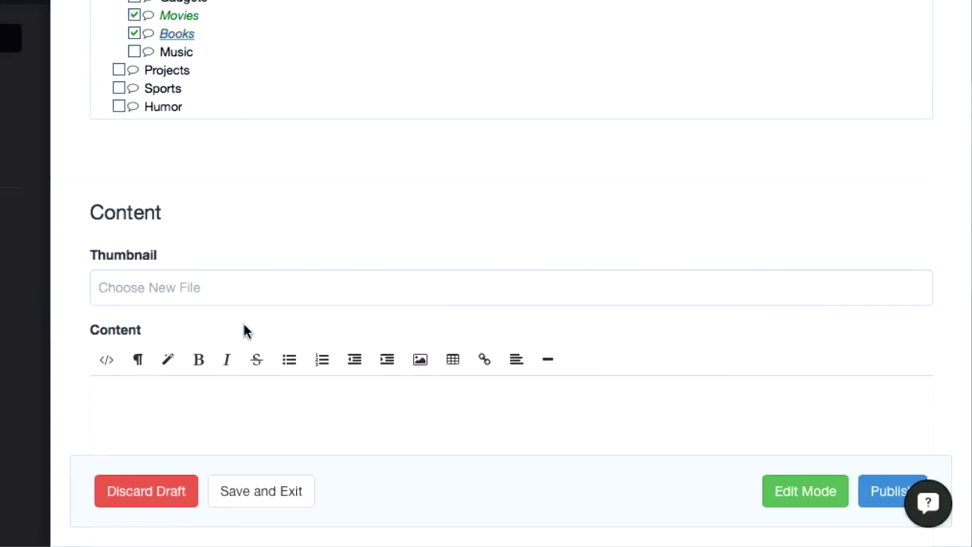
pyautogui.scroll(-3, 278, 271)
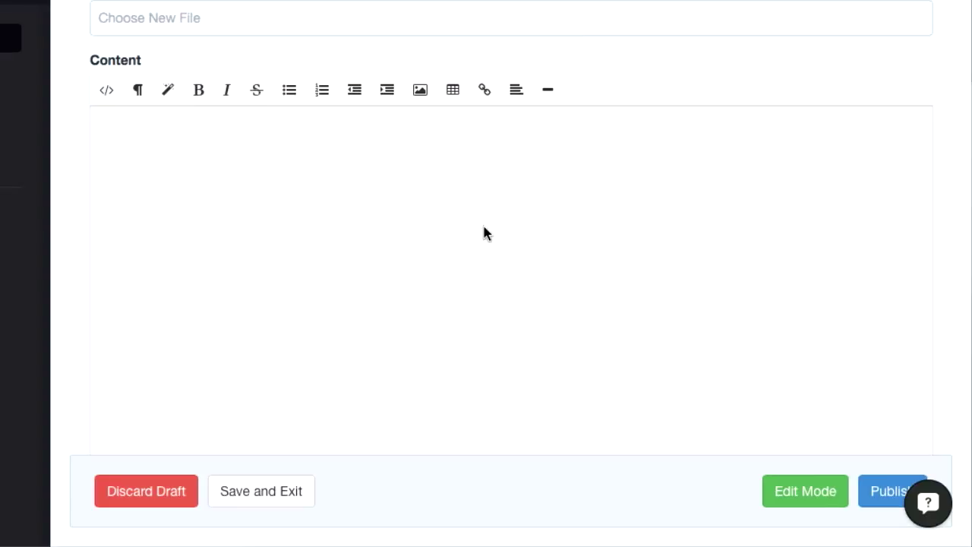
pyautogui.click(266, 26)
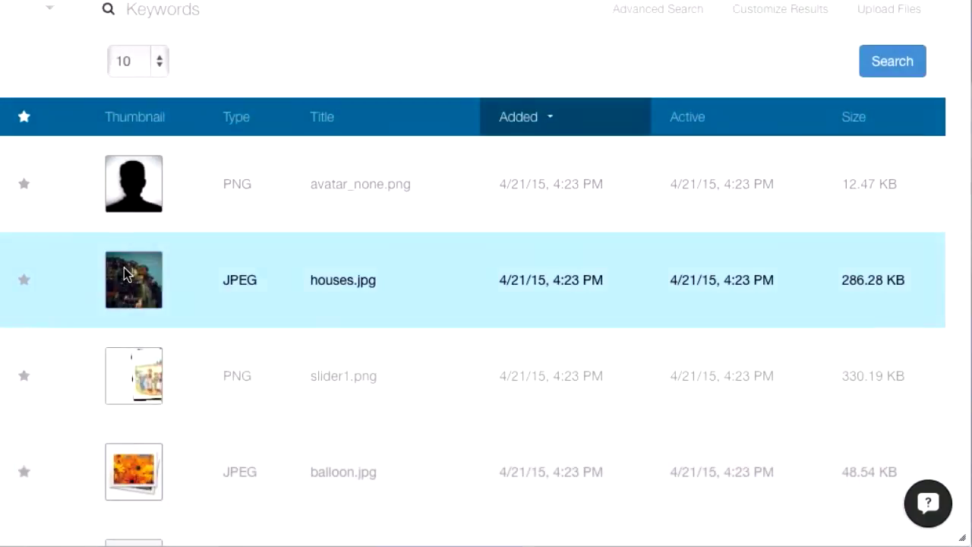
pyautogui.click(125, 270)
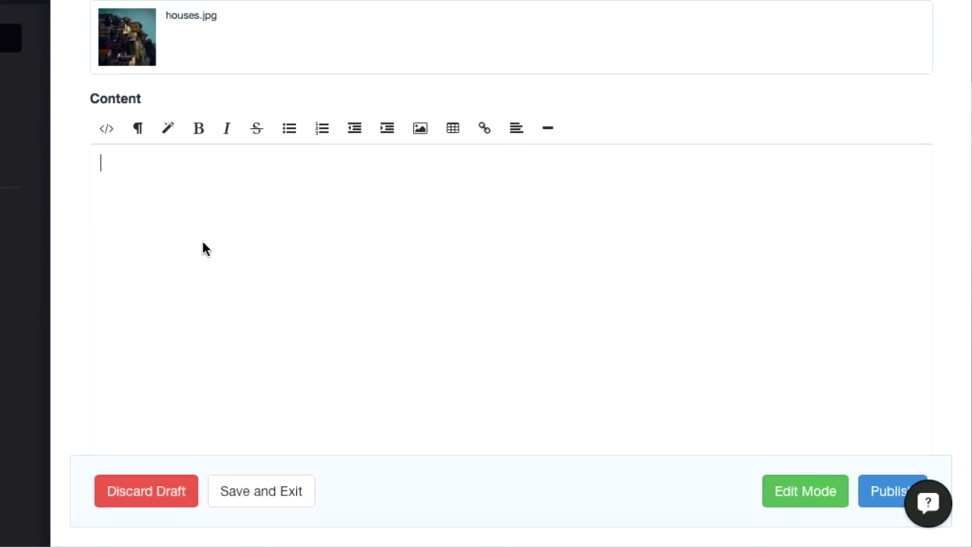
# Fill the entry's content with placeholder lines asdf, adf, adsf, sdaf, sda, fdsa, f, sadf, sdf, asdf and ads, each on its own line.
pyautogui.click(203, 243)
pyautogui.write('asdf adf adsf sdaf sda f')
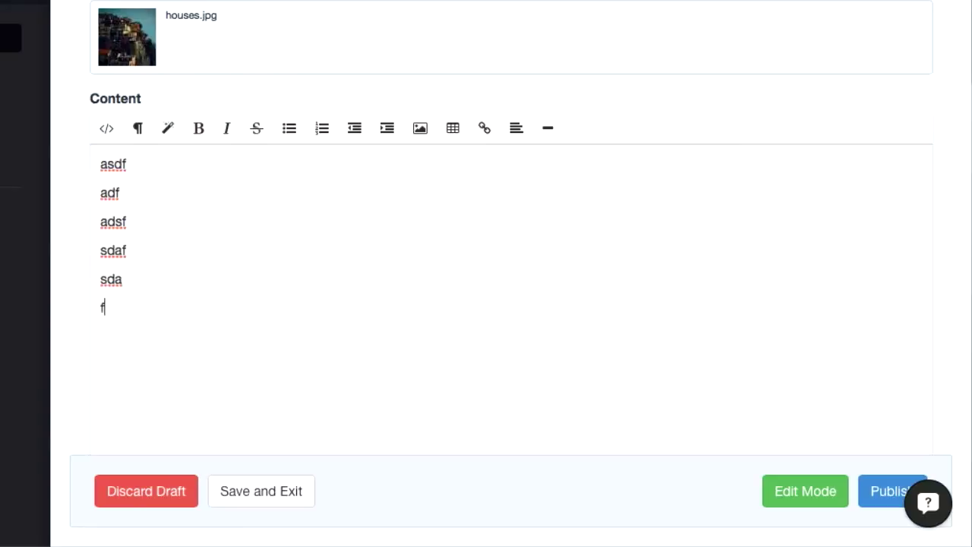
pyautogui.write('dsa f sadf sdf asdf ads')
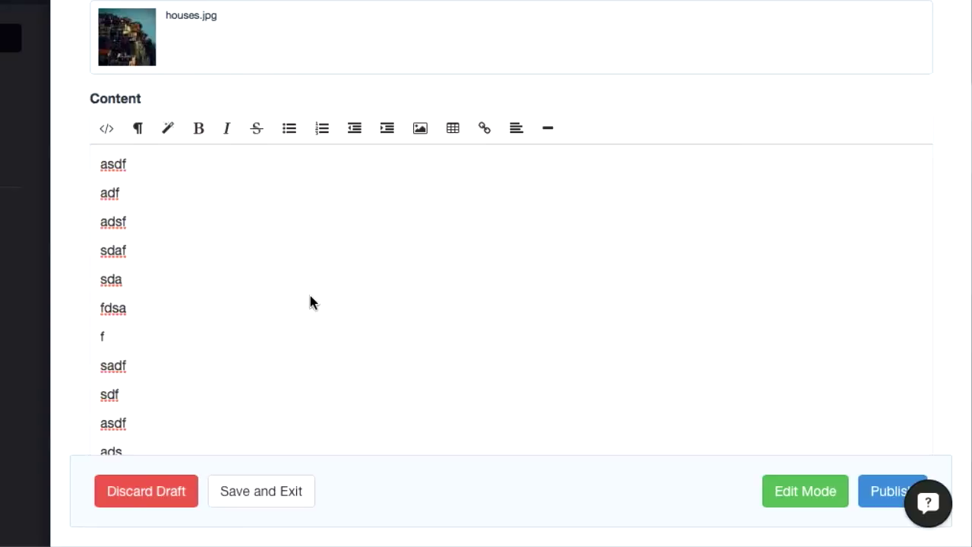
pyautogui.press('Return')
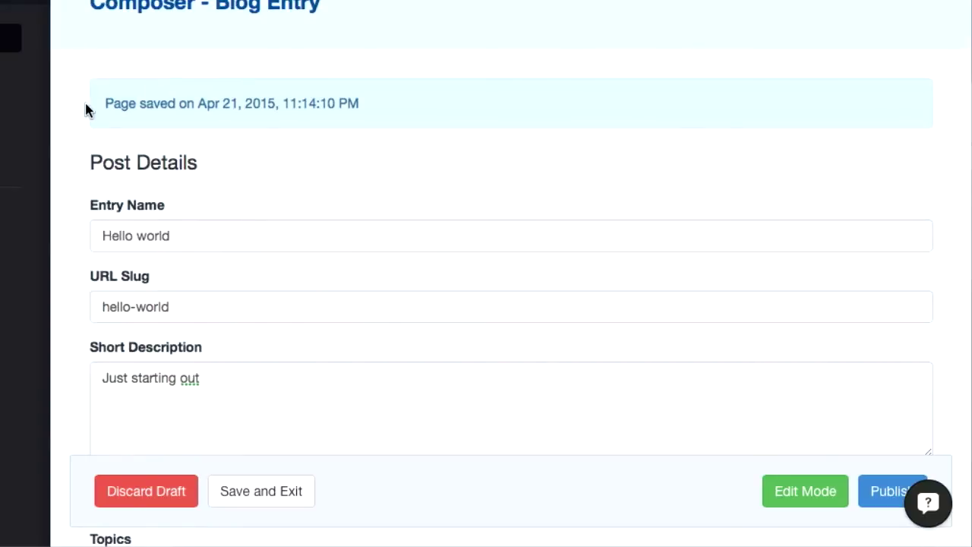
# Review the autosave notice and the completed fields, then save the blog entry draft and exit Composer.
pyautogui.moveTo(85, 105); pyautogui.dragTo(408, 113)
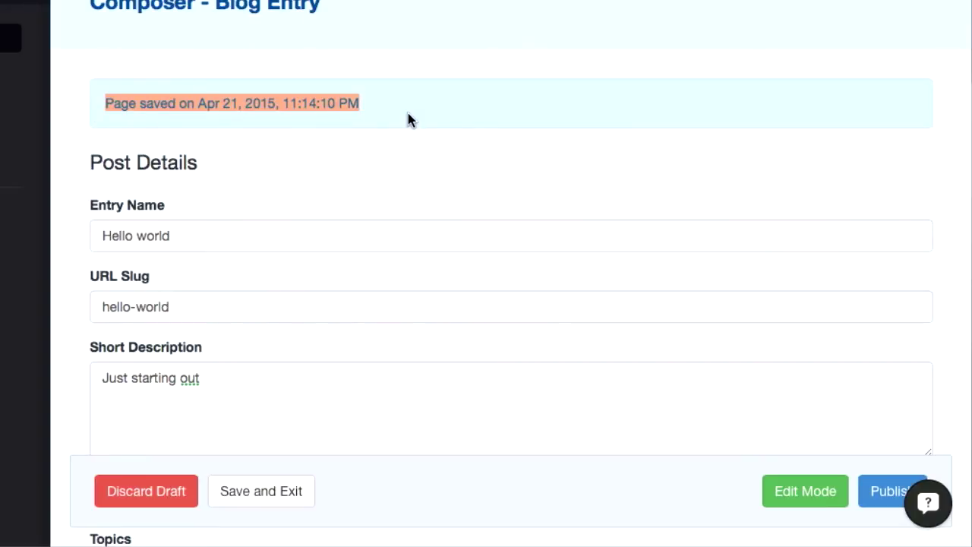
pyautogui.scroll(-9, 408, 114)
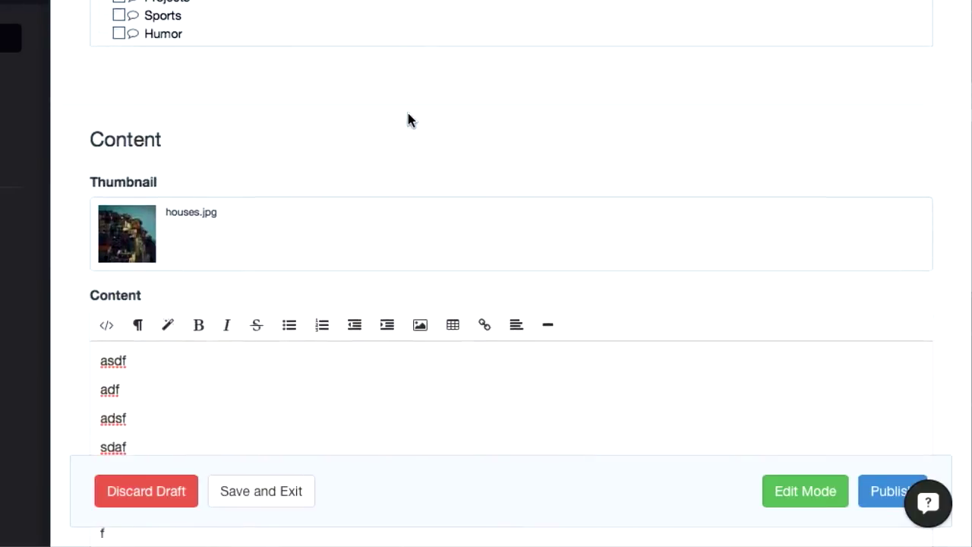
pyautogui.scroll(-4, 408, 119)
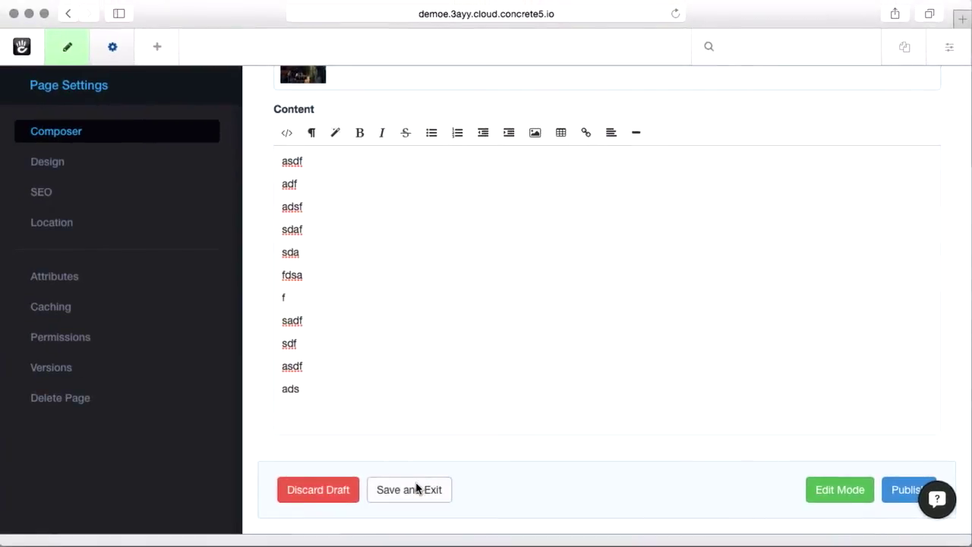
pyautogui.click(416, 489)
# Reopen the Hello world draft from the site's list of page drafts.
pyautogui.click(914, 51)
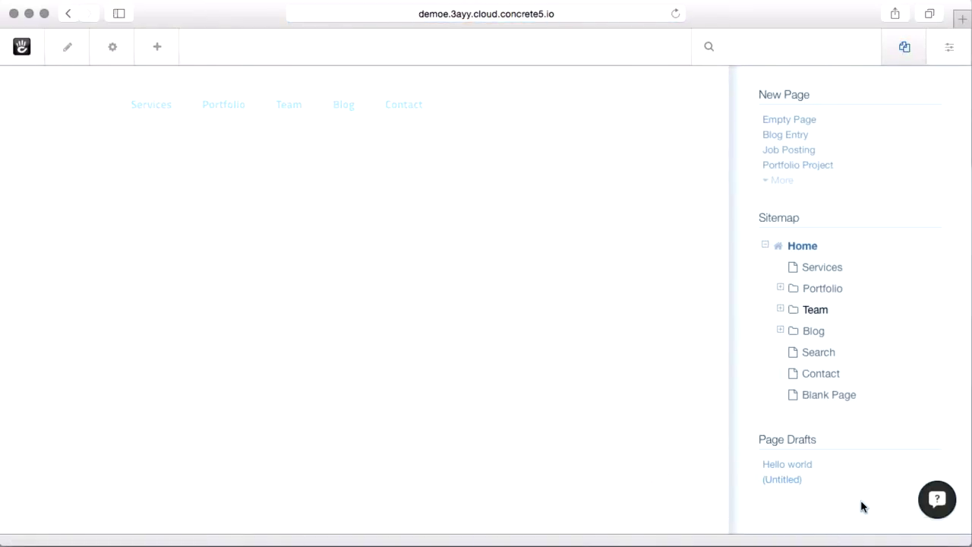
pyautogui.click(809, 466)
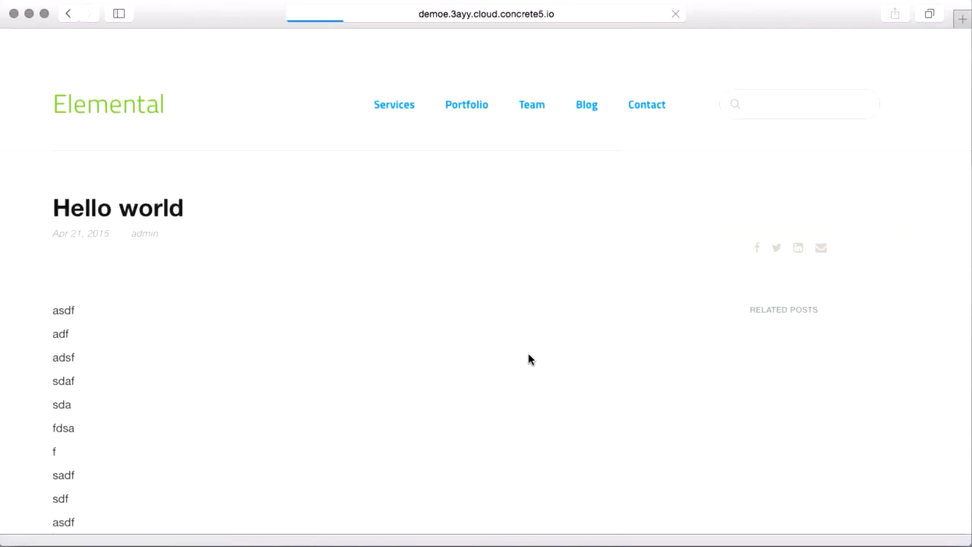
pyautogui.scroll(-5, 311, 206)
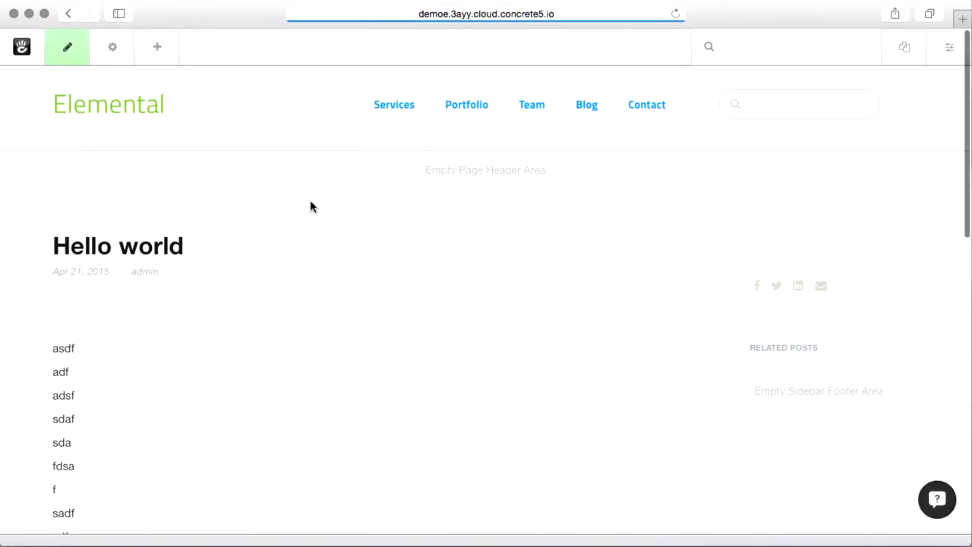
# Publish the Hello world blog entry and go to the site's Blog page.
pyautogui.click(81, 63)
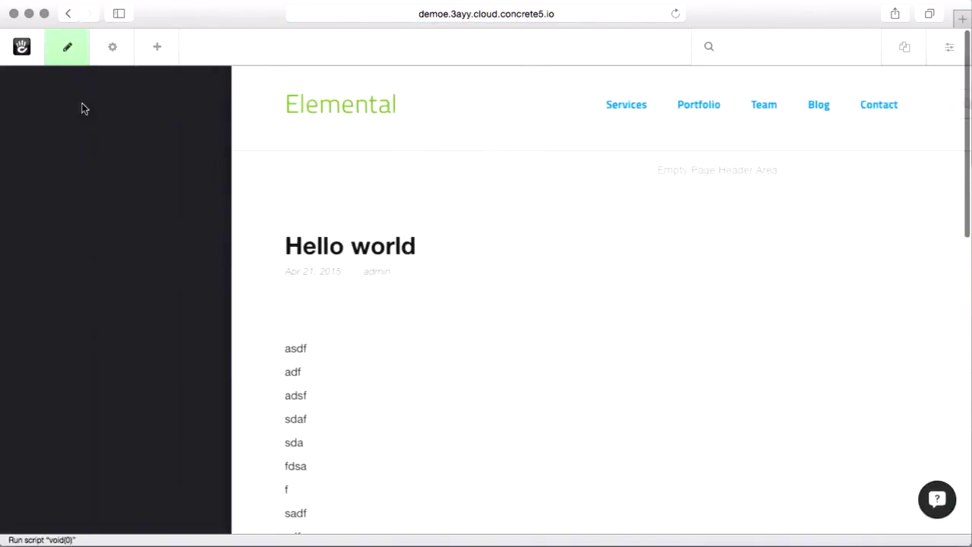
pyautogui.click(158, 180)
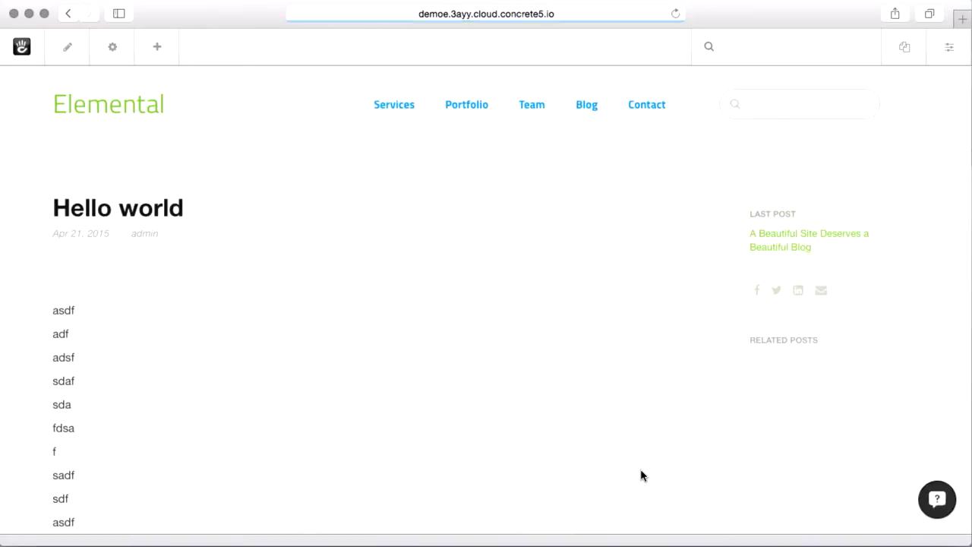
pyautogui.click(599, 105)
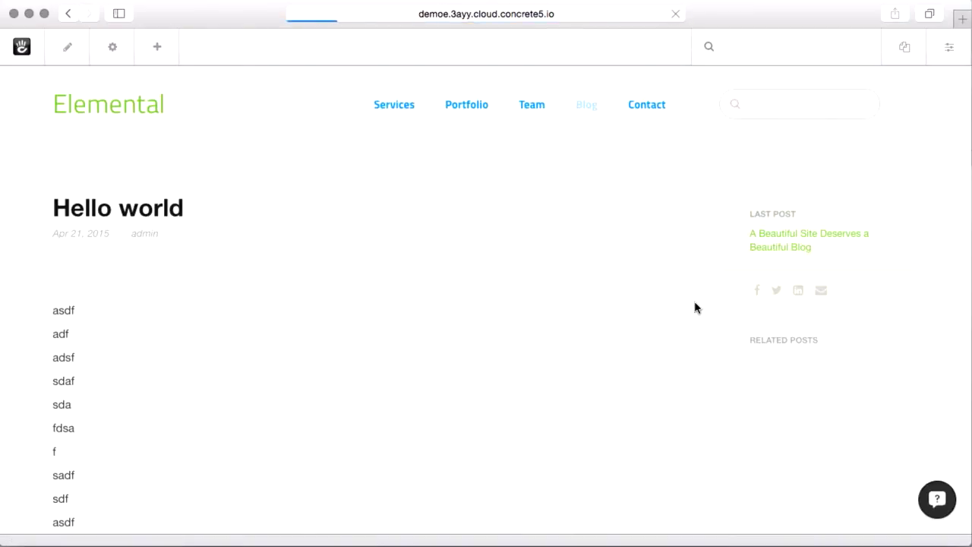